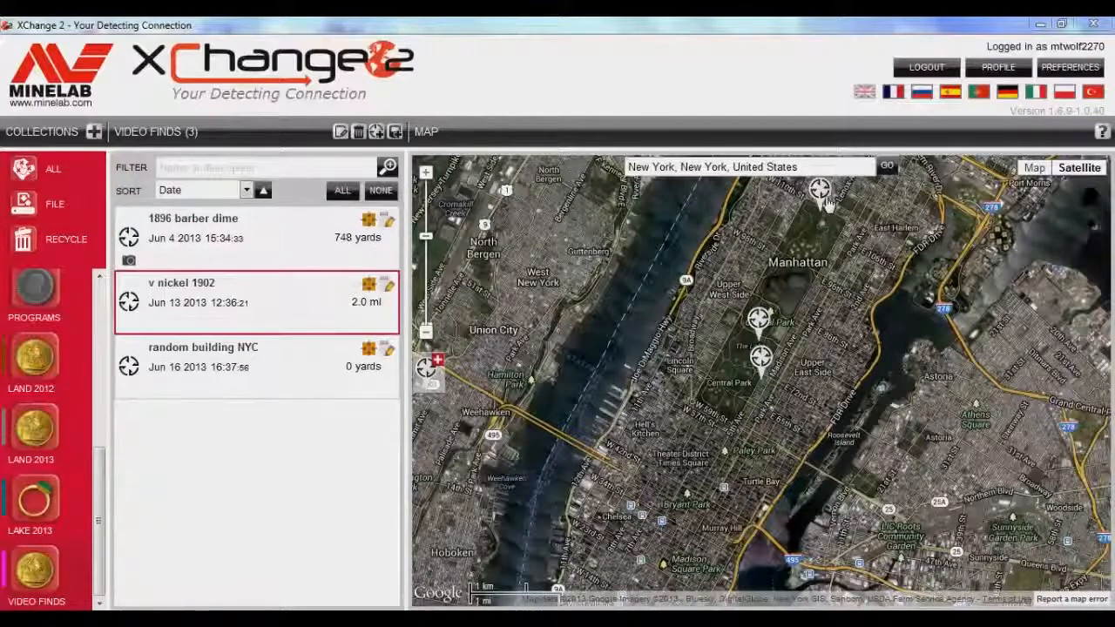
# - Set the 1896 barber dime waypoint's date to Jun 4 2013 and save the waypoint
pyautogui.click(385, 220)
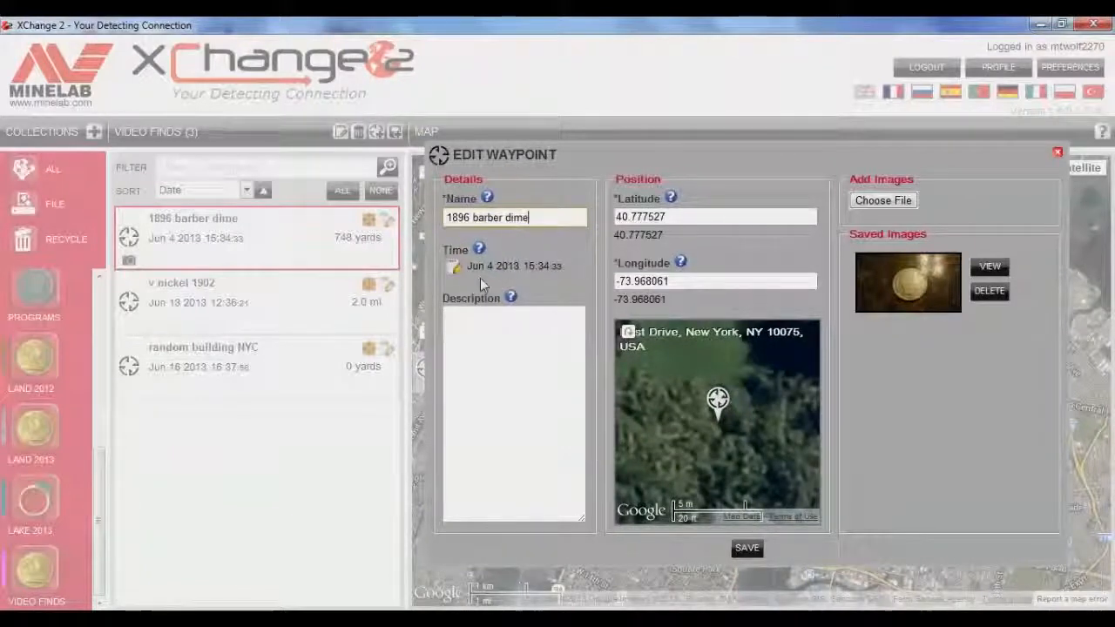
pyautogui.click(454, 268)
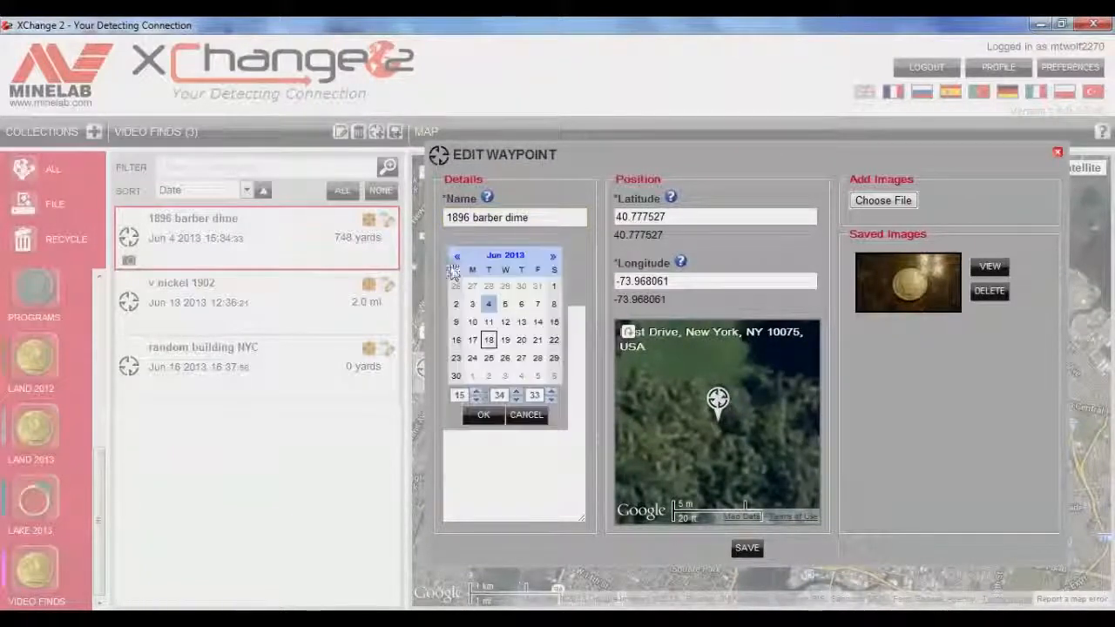
pyautogui.click(490, 306)
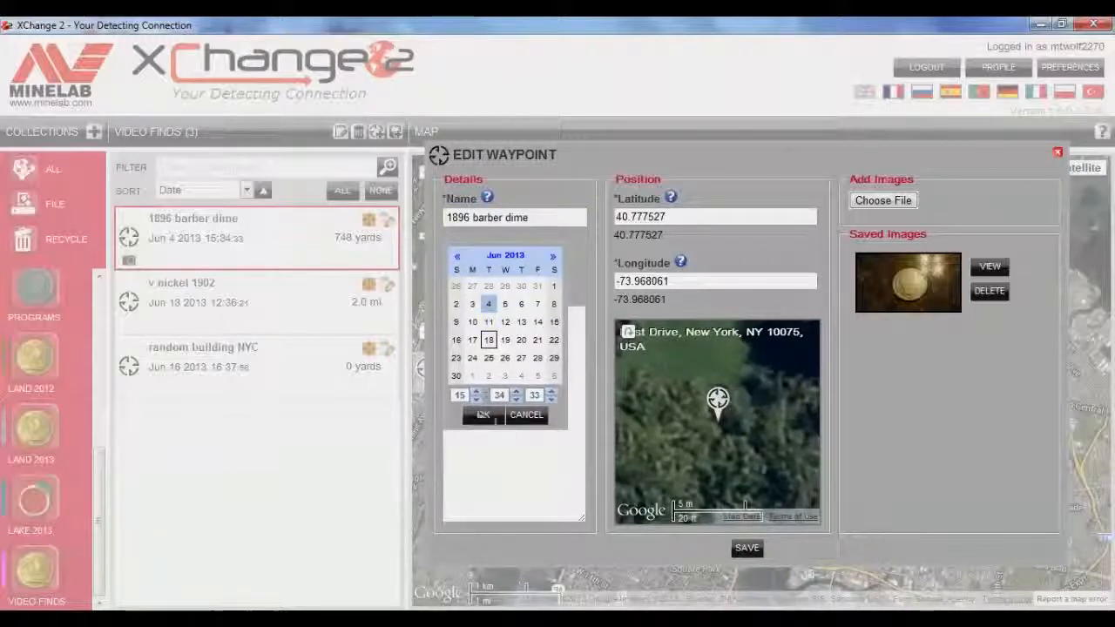
pyautogui.click(485, 414)
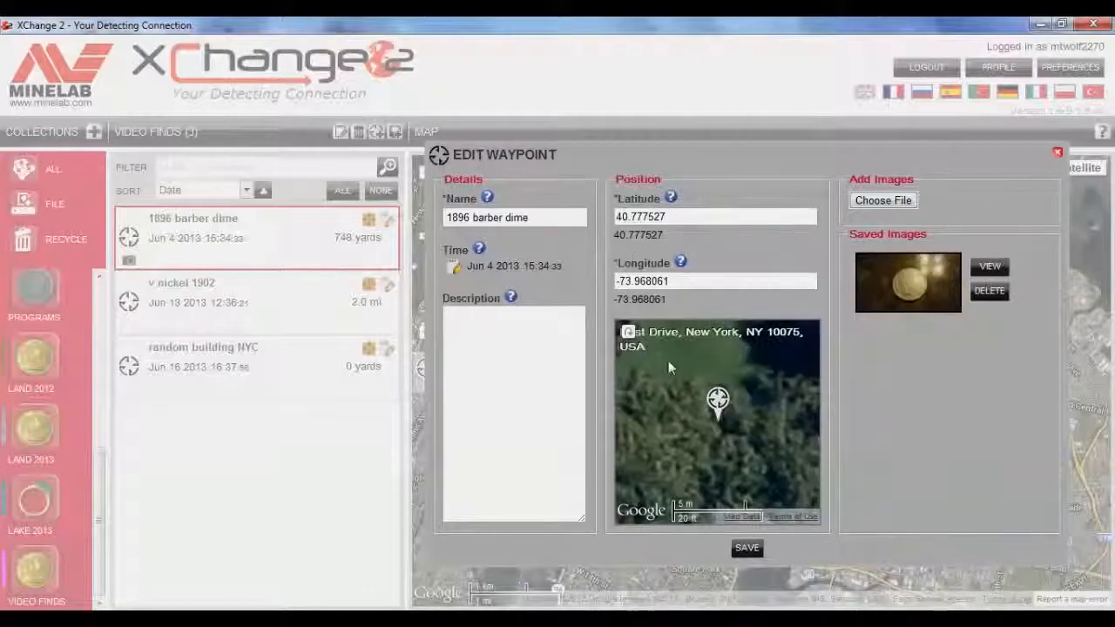
pyautogui.click(752, 556)
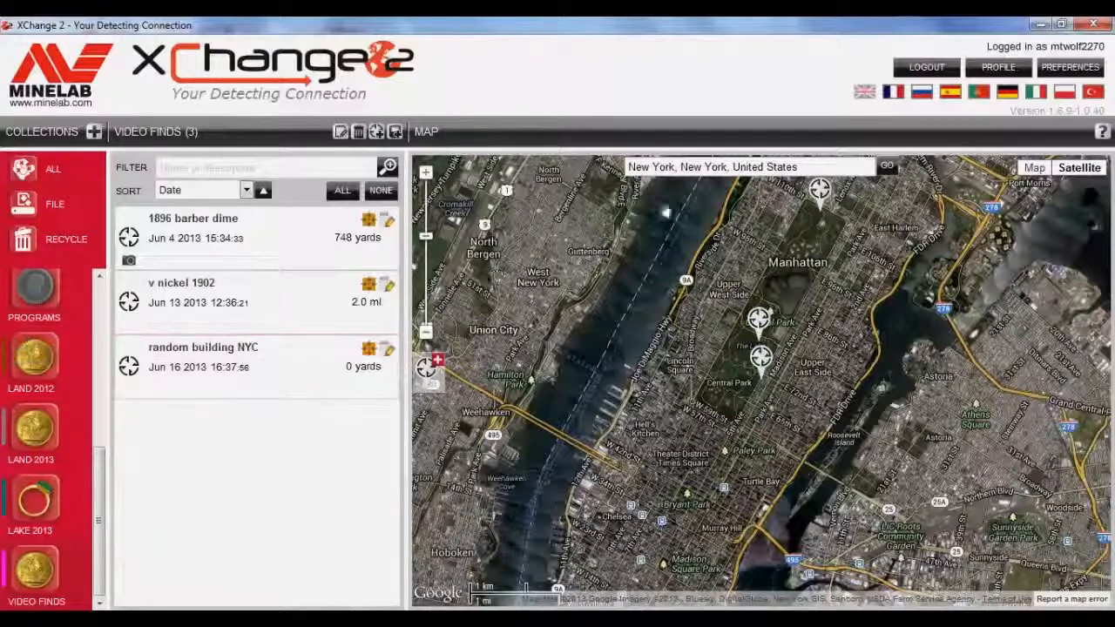
# - Place a new waypoint on the lawn between Fifth Ave and the Frick Collection building
pyautogui.moveTo(426, 373)
pyautogui.mouseDown()
pyautogui.moveTo(425, 358)
pyautogui.moveTo(646, 283)
pyautogui.moveTo(751, 234)
pyautogui.moveTo(824, 236)
pyautogui.moveTo(447, 362)
pyautogui.moveTo(428, 389)
pyautogui.mouseUp()
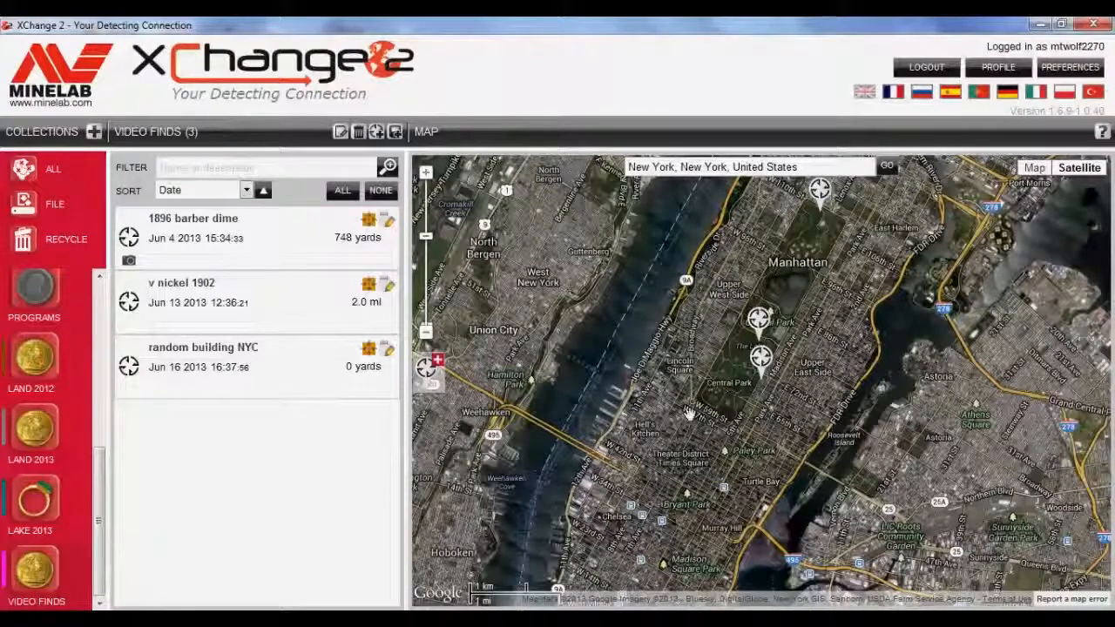
pyautogui.scroll(1, 760, 384)
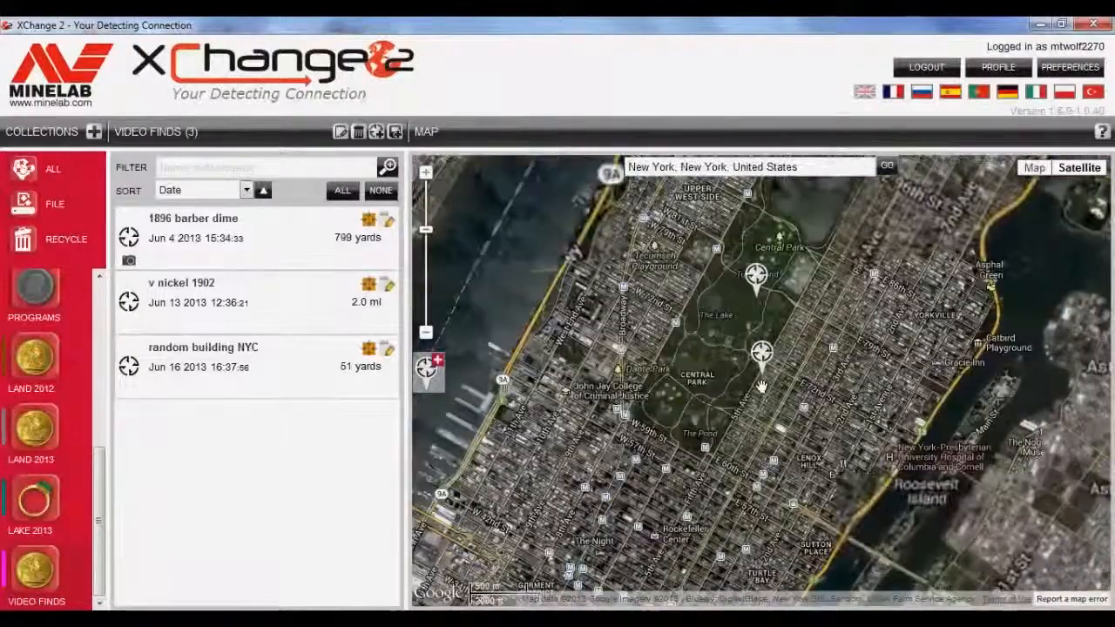
pyautogui.scroll(1, 761, 386)
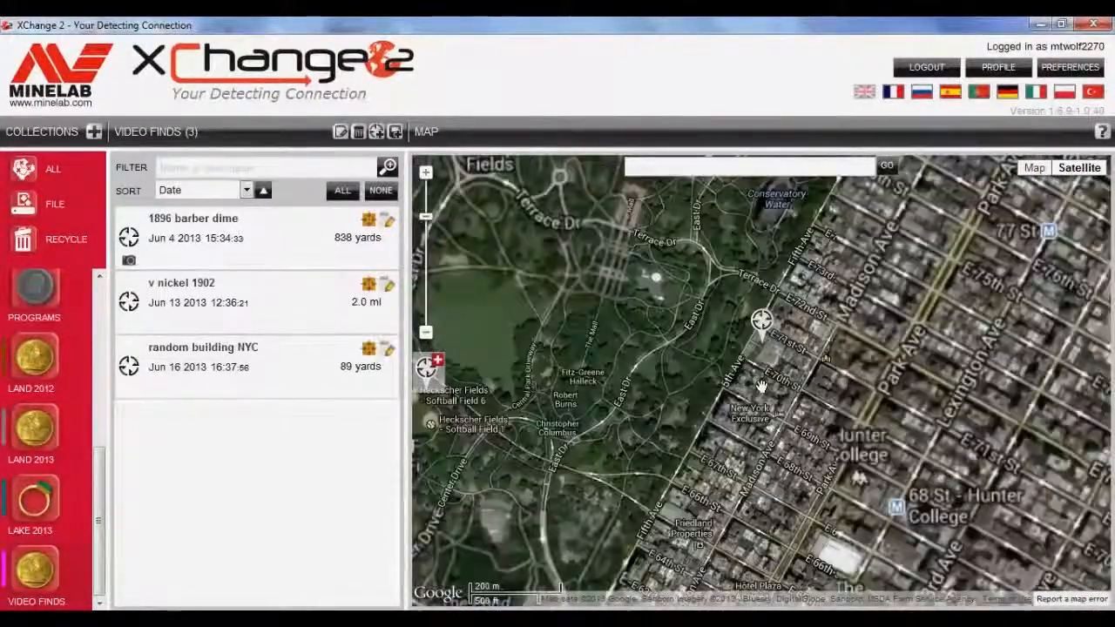
pyautogui.scroll(1, 761, 386)
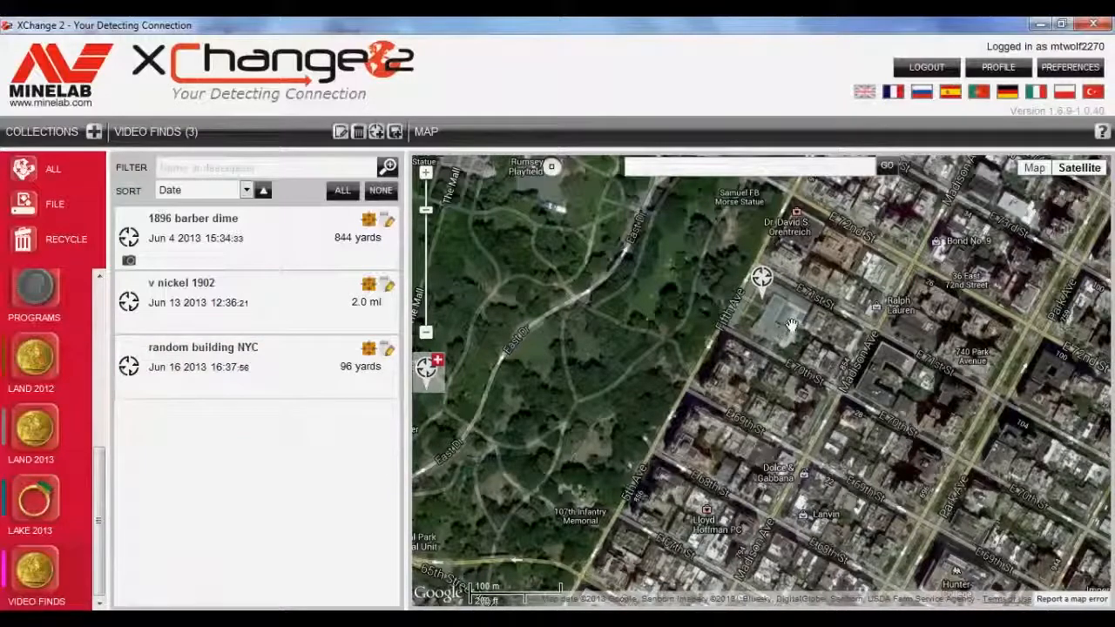
pyautogui.scroll(2, 791, 325)
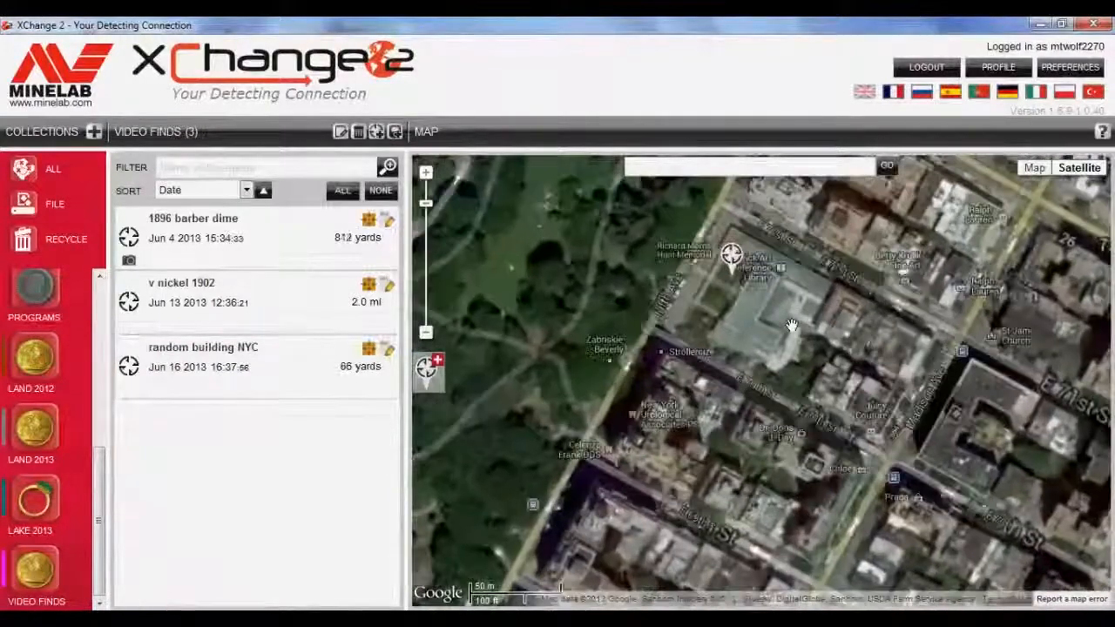
pyautogui.scroll(1, 791, 325)
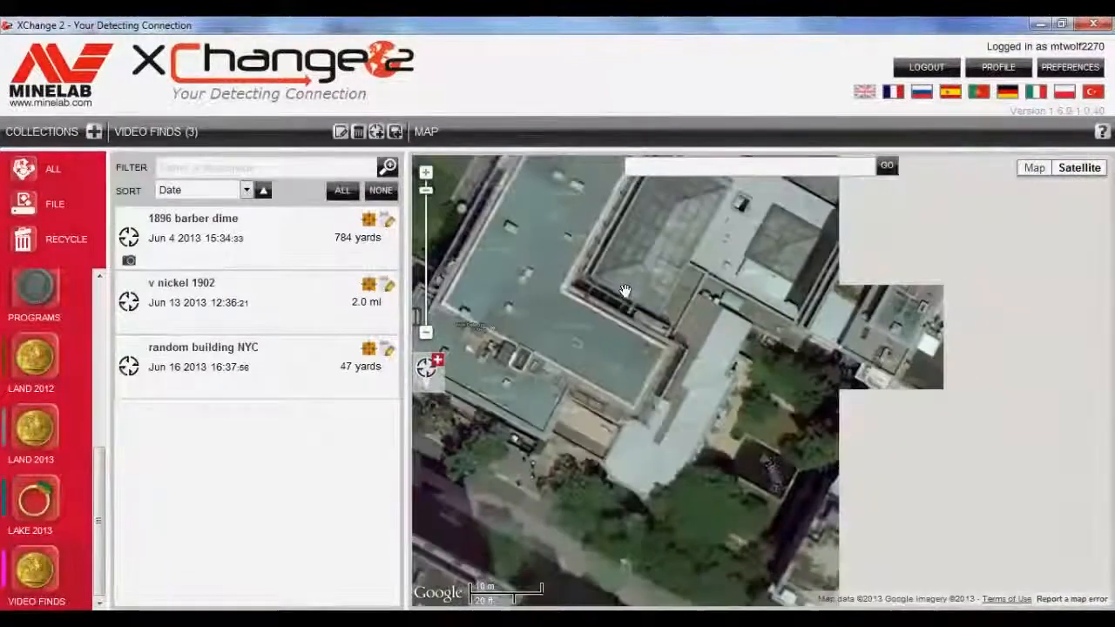
pyautogui.moveTo(606, 277)
pyautogui.mouseDown()
pyautogui.moveTo(722, 361)
pyautogui.moveTo(923, 432)
pyautogui.mouseUp()
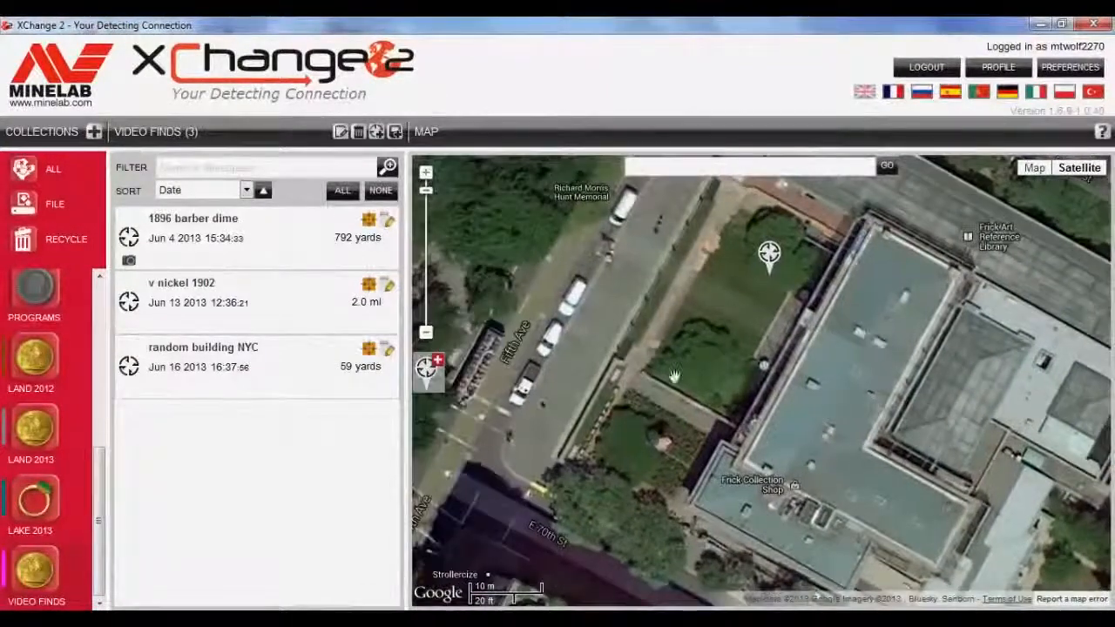
pyautogui.moveTo(427, 368)
pyautogui.mouseDown()
pyautogui.moveTo(688, 318)
pyautogui.moveTo(692, 306)
pyautogui.mouseUp()
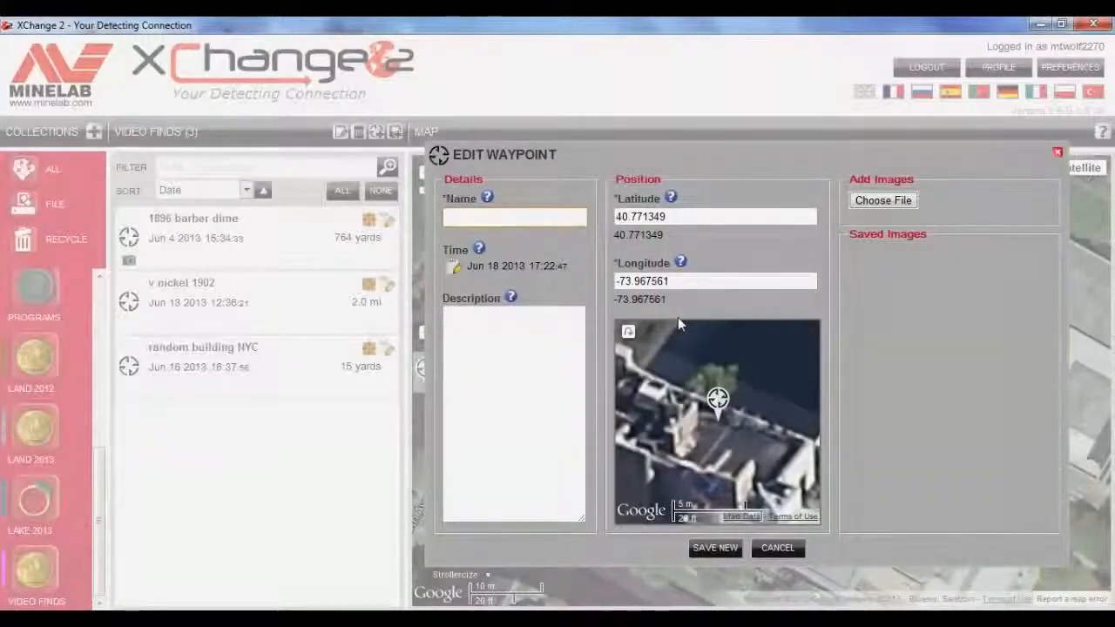
# - Name the new waypoint "1864 indian"
pyautogui.write('1')
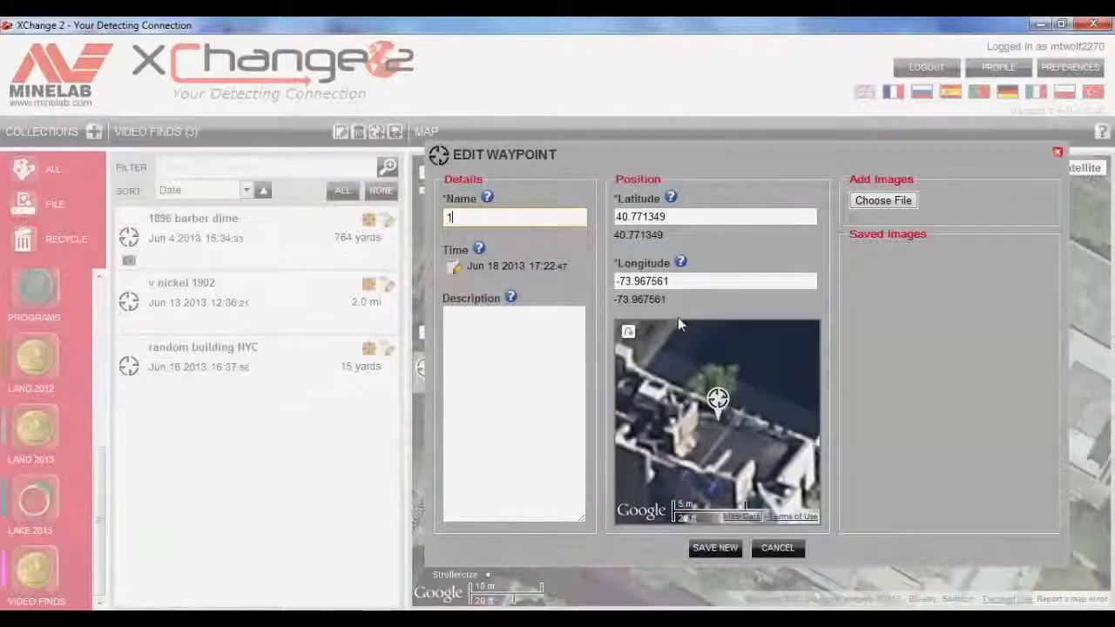
pyautogui.write('6')
pyautogui.press('BackSpace')
pyautogui.write('864b')
pyautogui.press('BackSpace')
pyautogui.write('indian')
# - Set the new waypoint's date to Jun 11 2013 and its time to 13:22:47
pyautogui.click(454, 267)
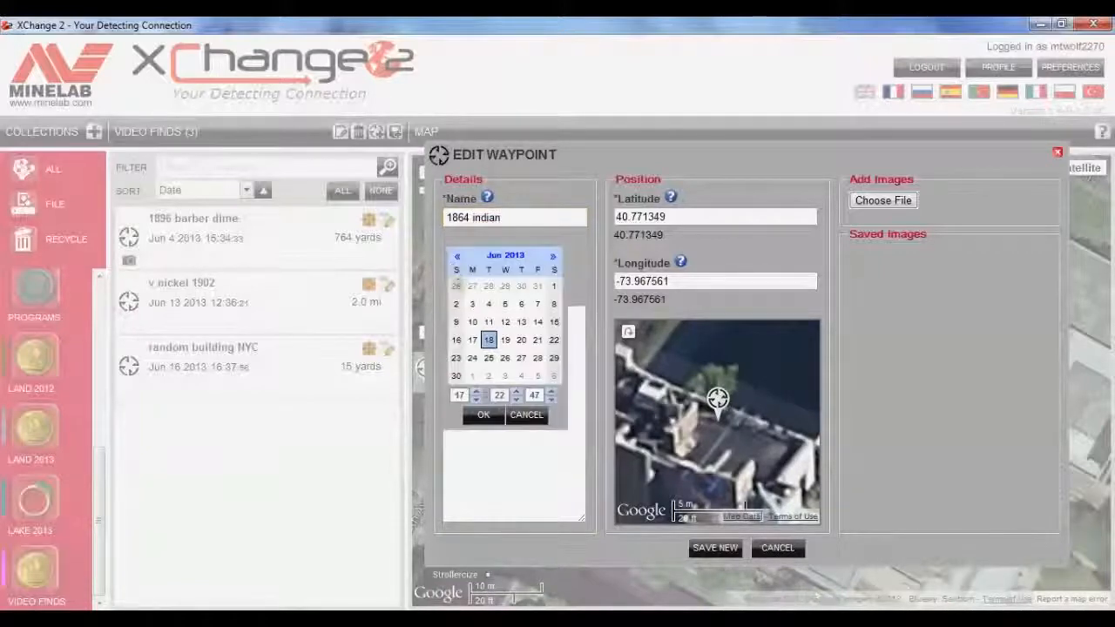
pyautogui.click(488, 324)
pyautogui.click(482, 416)
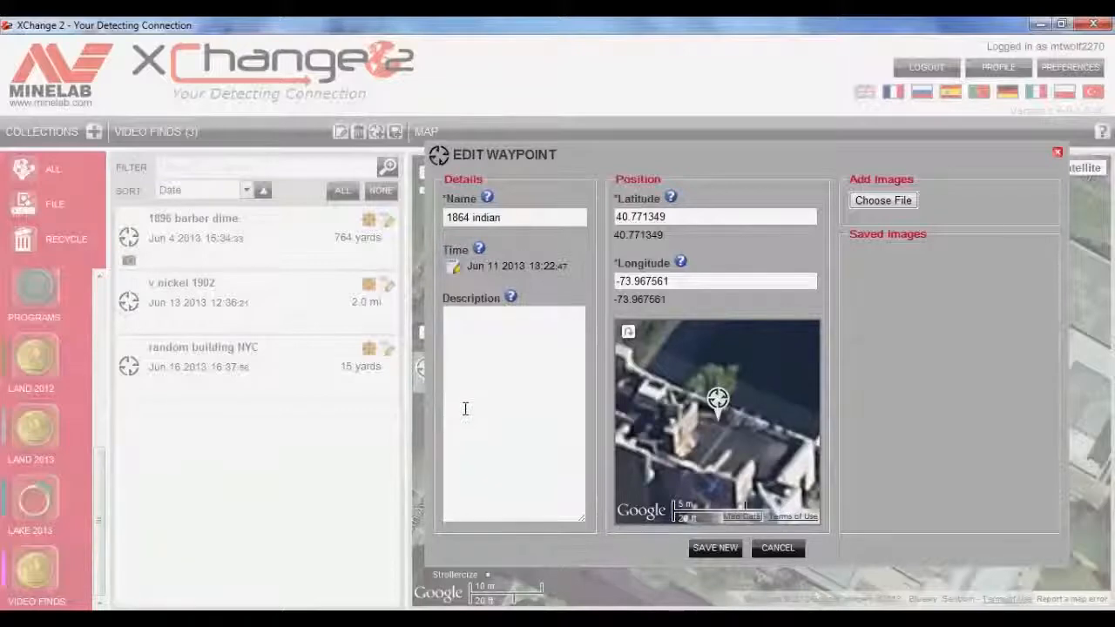
# - Enter 11-35 as the waypoint's description and save it as a new find
pyautogui.click(472, 348)
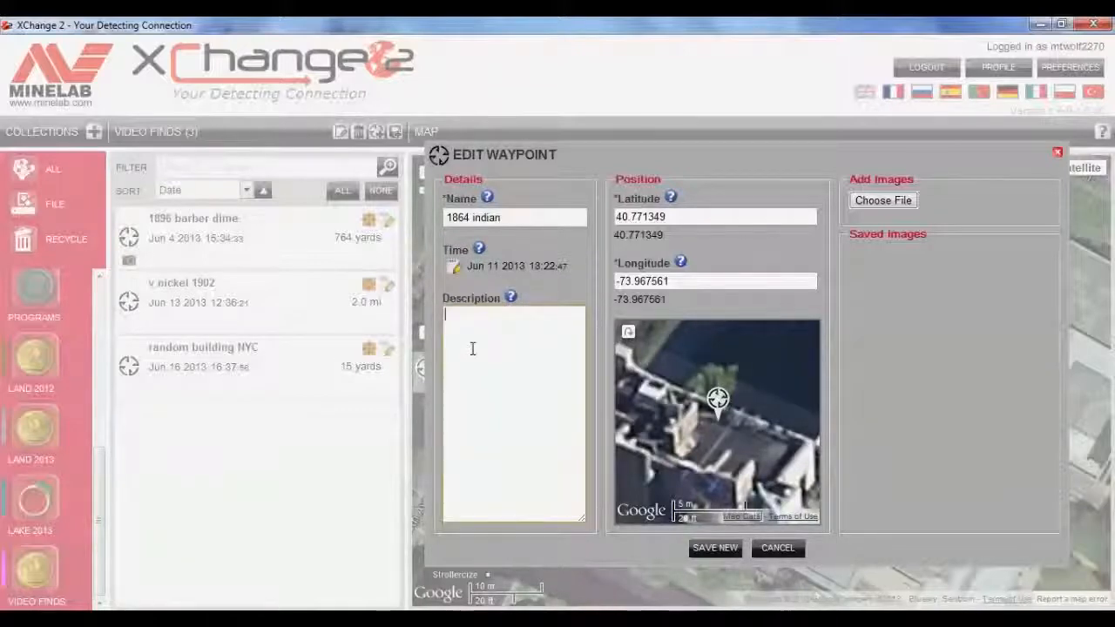
pyautogui.write('11-35')
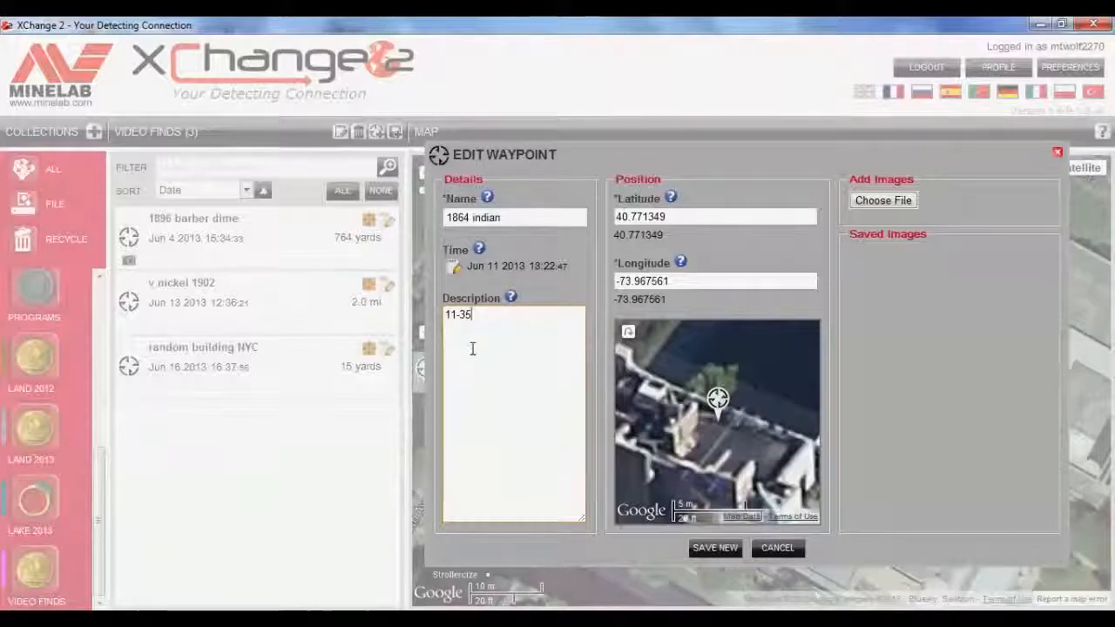
pyautogui.press('Return')
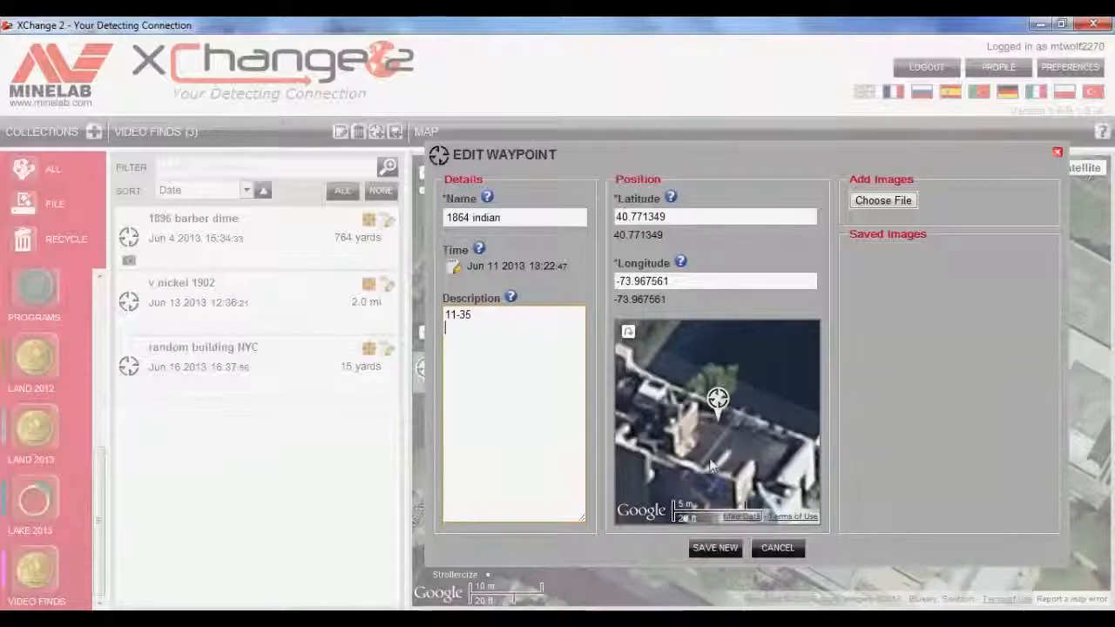
pyautogui.click(726, 549)
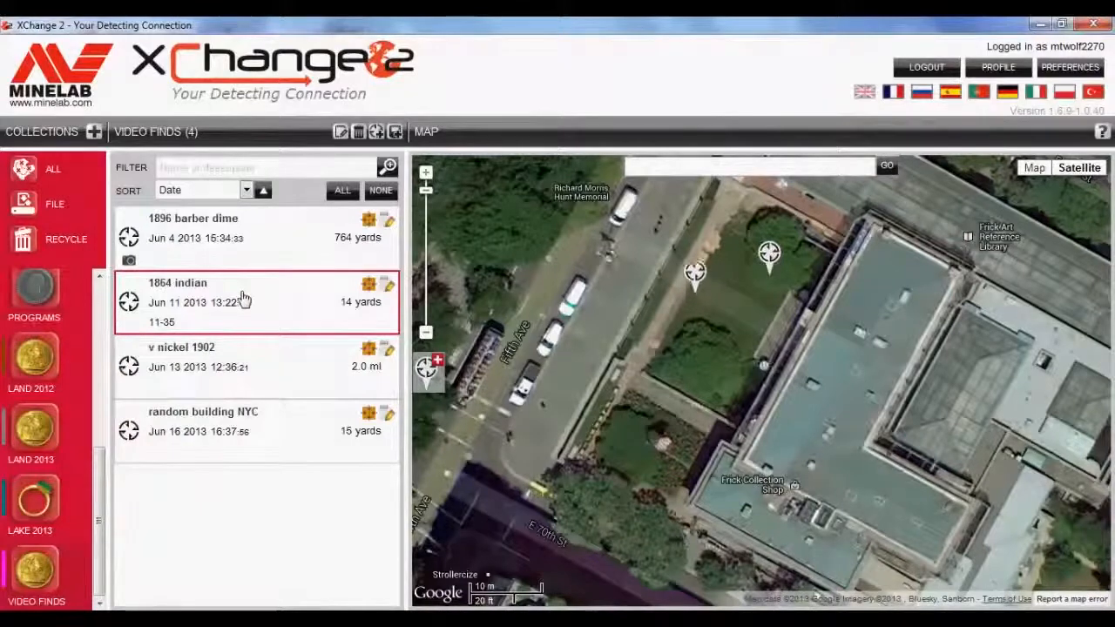
# - Review the 1864 indian waypoint's details and look at the blank form for adding a waypoint manually
pyautogui.moveTo(241, 298); pyautogui.dragTo(211, 314)
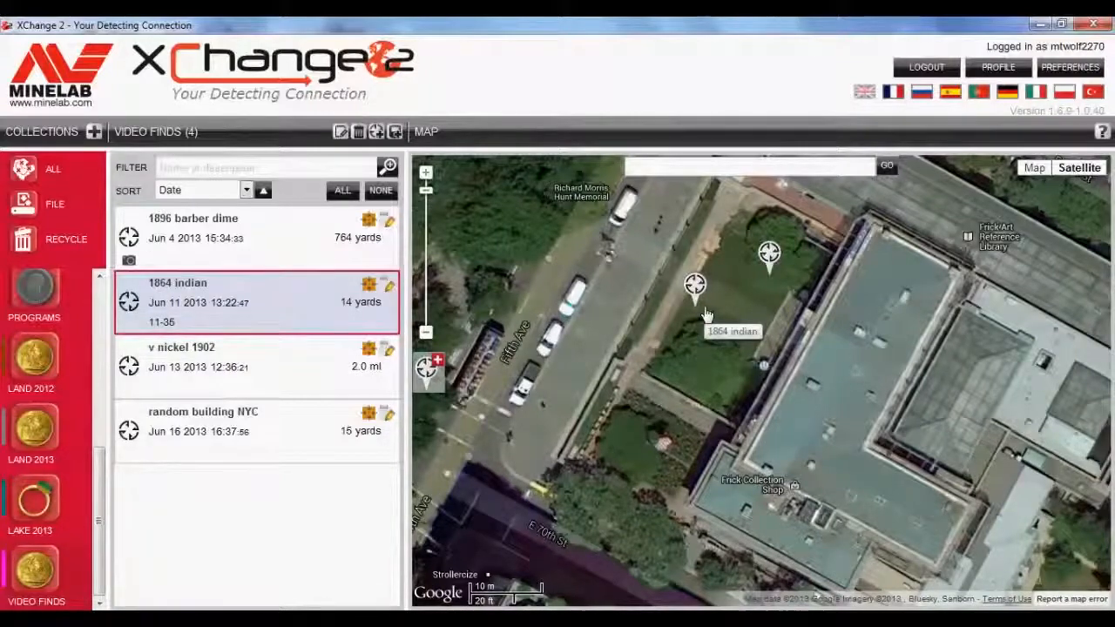
pyautogui.click(386, 286)
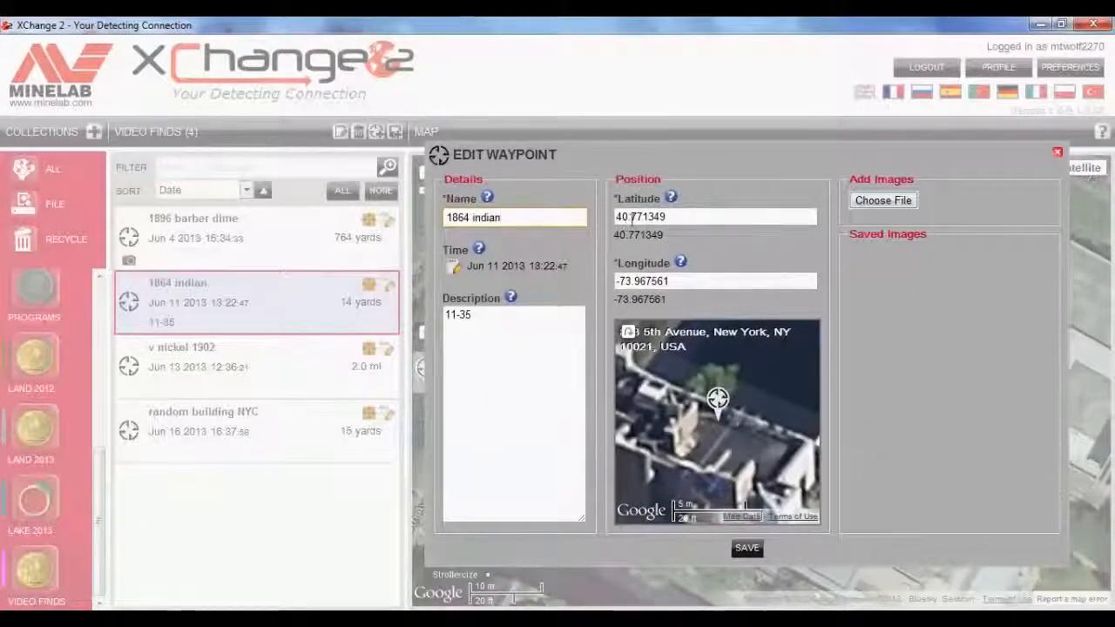
pyautogui.click(1057, 152)
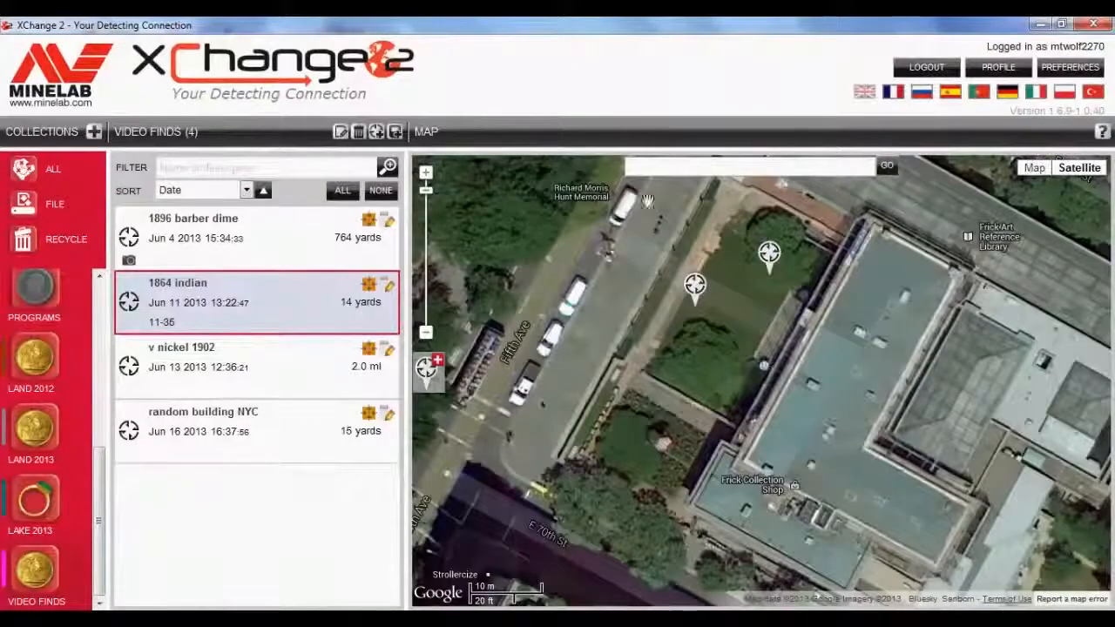
pyautogui.click(394, 133)
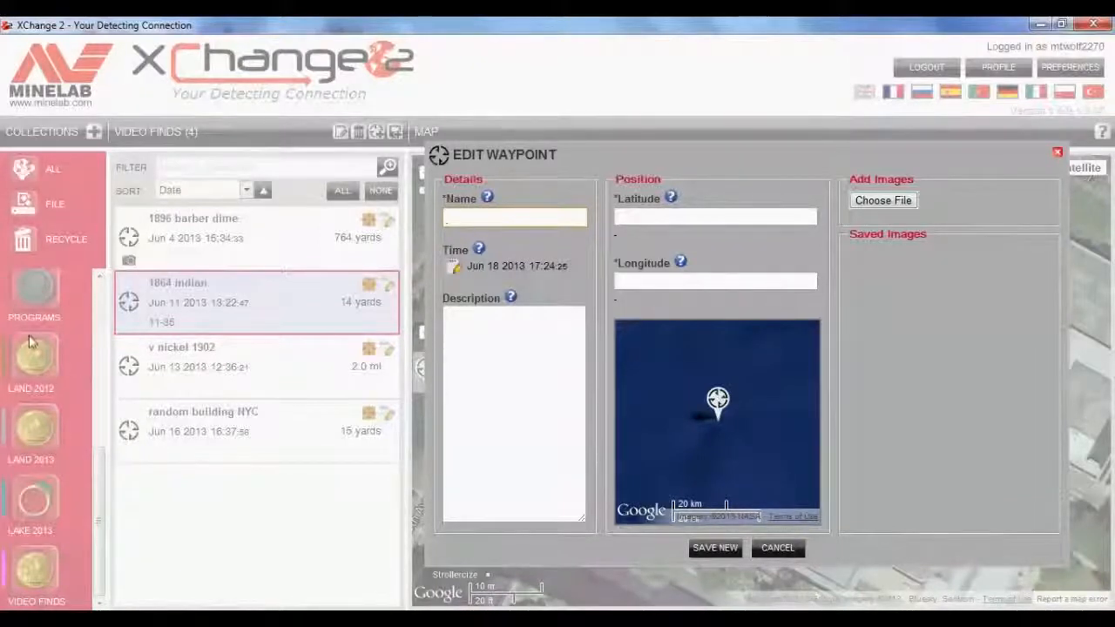
pyautogui.click(1058, 152)
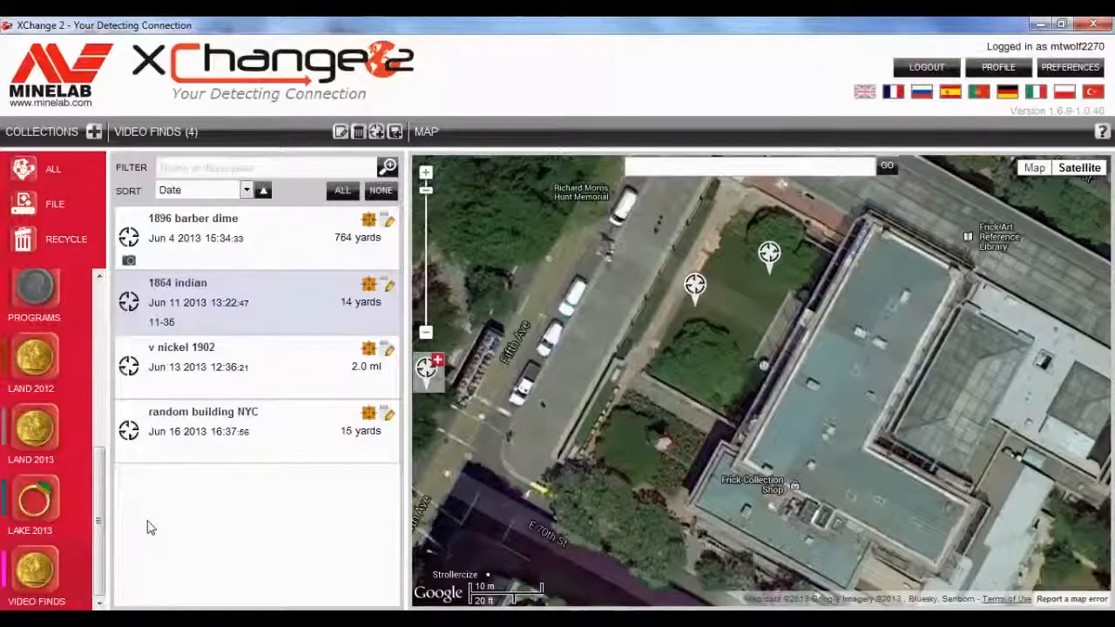
# - Create a collection named "excal" with the dark ancient coin image and bright blue colour, and bring it into view
pyautogui.click(93, 134)
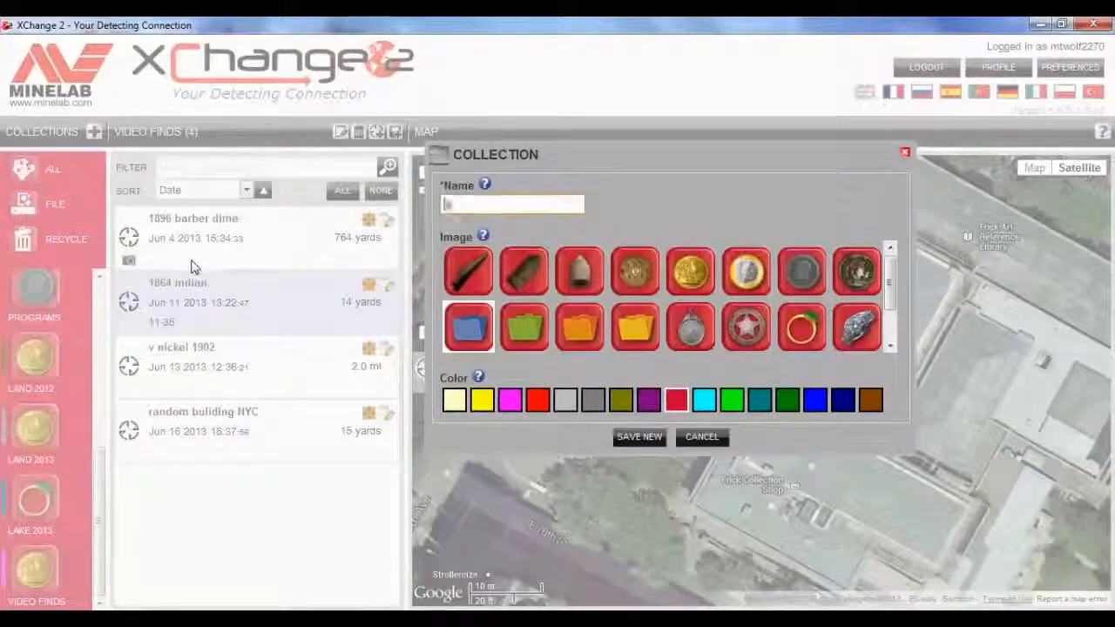
pyautogui.write('exca')
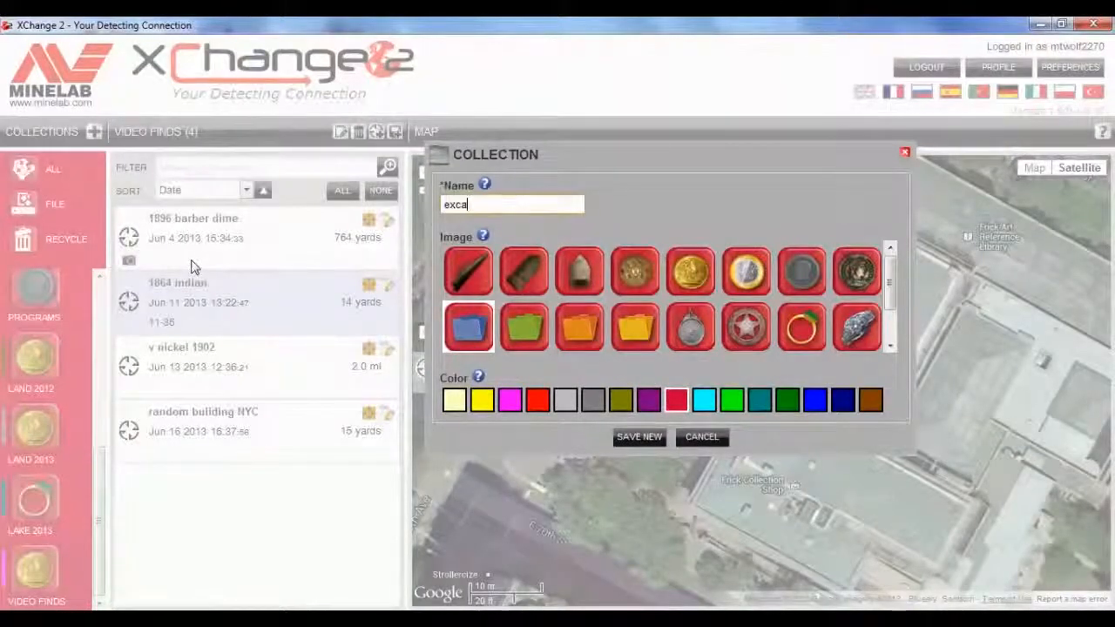
pyautogui.write('l')
pyautogui.click(861, 273)
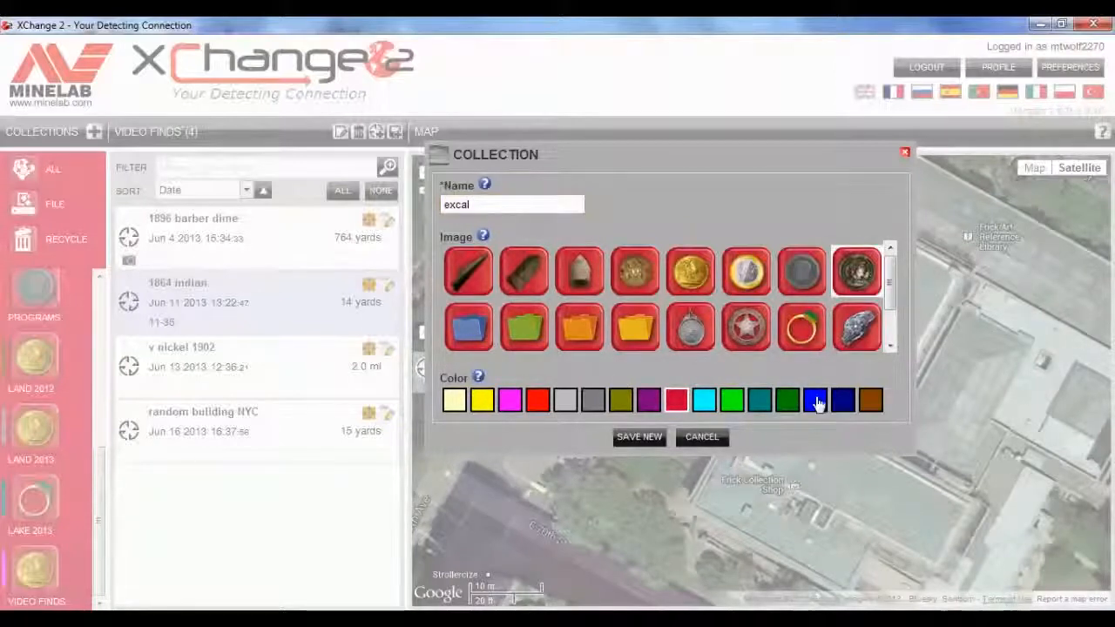
pyautogui.click(814, 401)
pyautogui.click(639, 437)
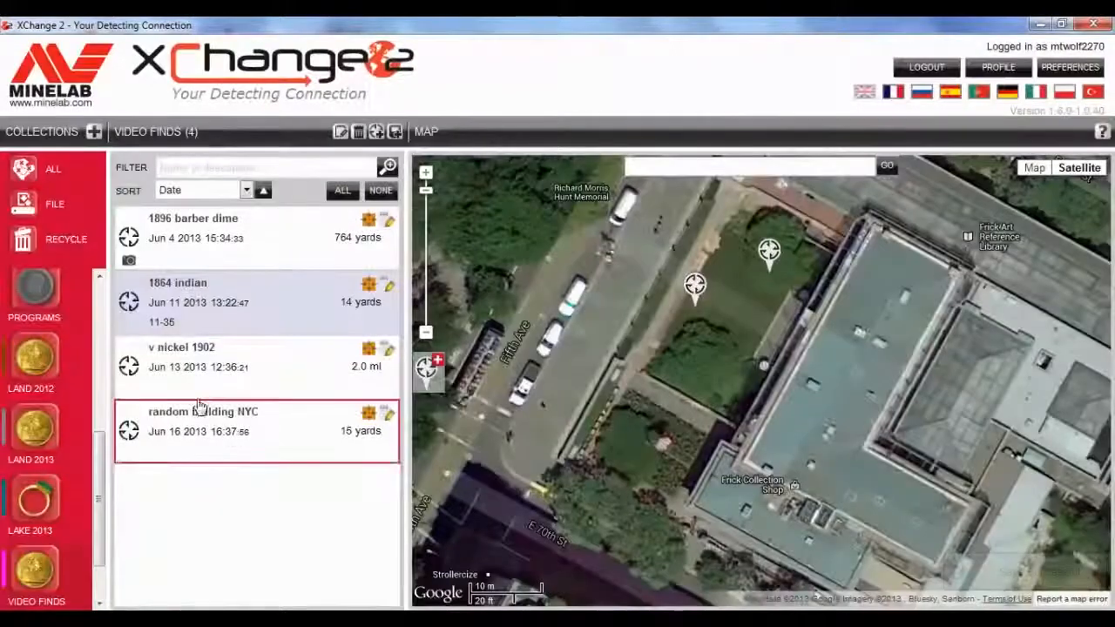
pyautogui.moveTo(99, 448); pyautogui.dragTo(99, 475)
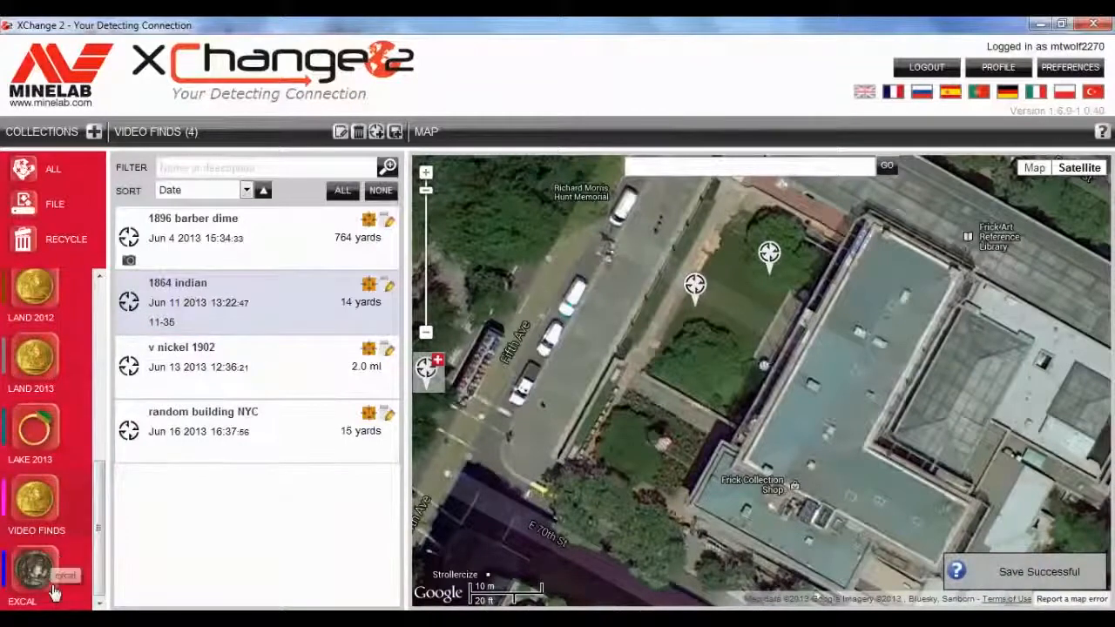